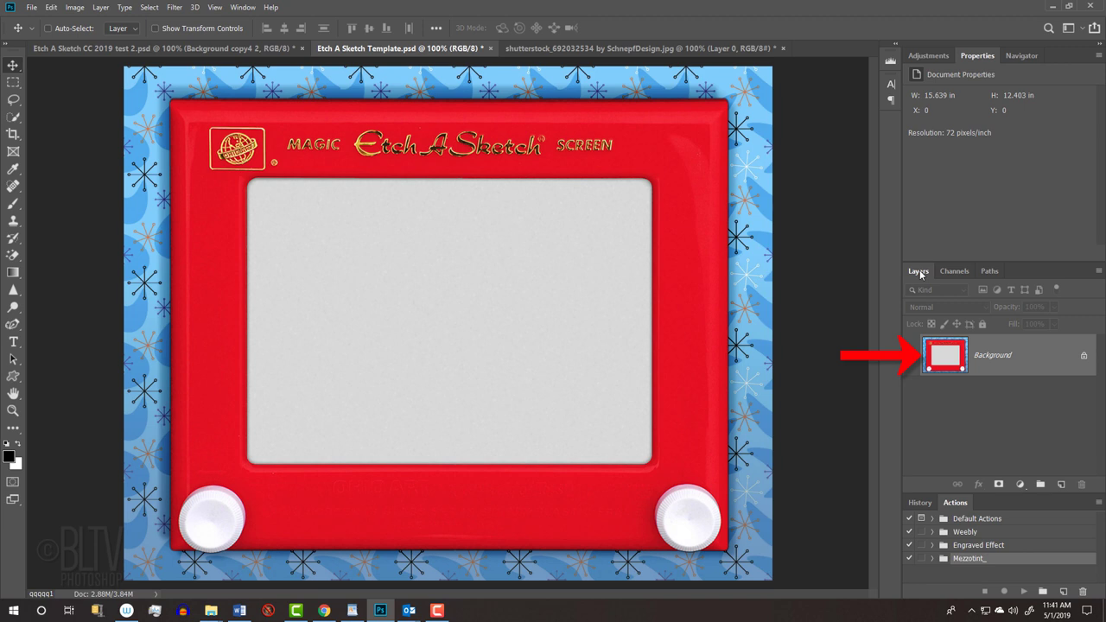
Preview the template's INSIDE SCREEN channel in the Channels panel, then return to the RGB composite.
left_click(954, 270)
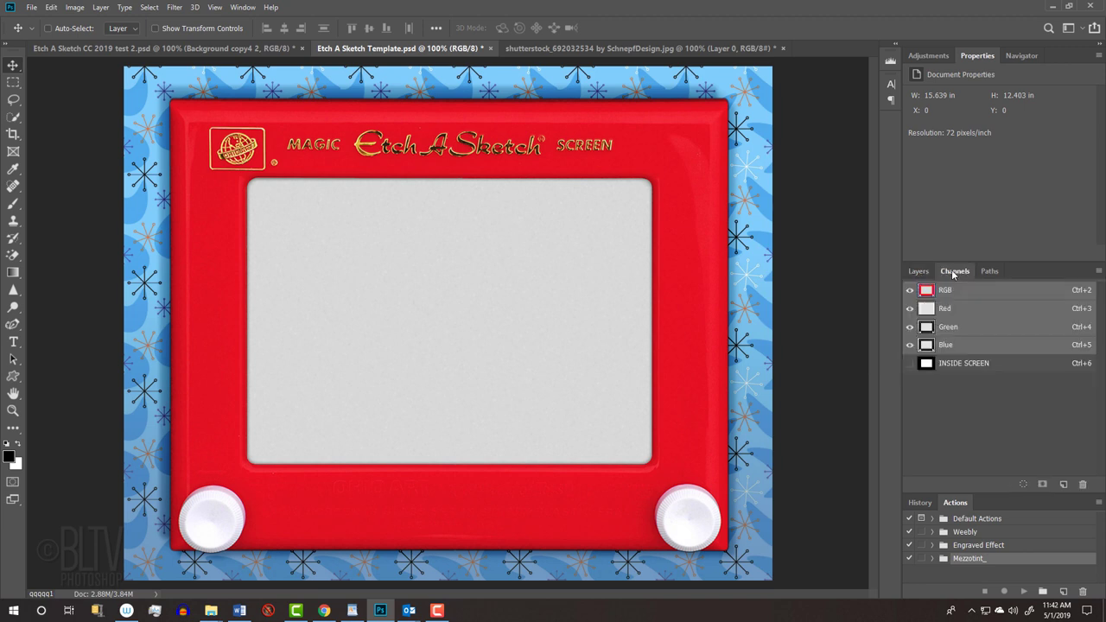
left_click(932, 363)
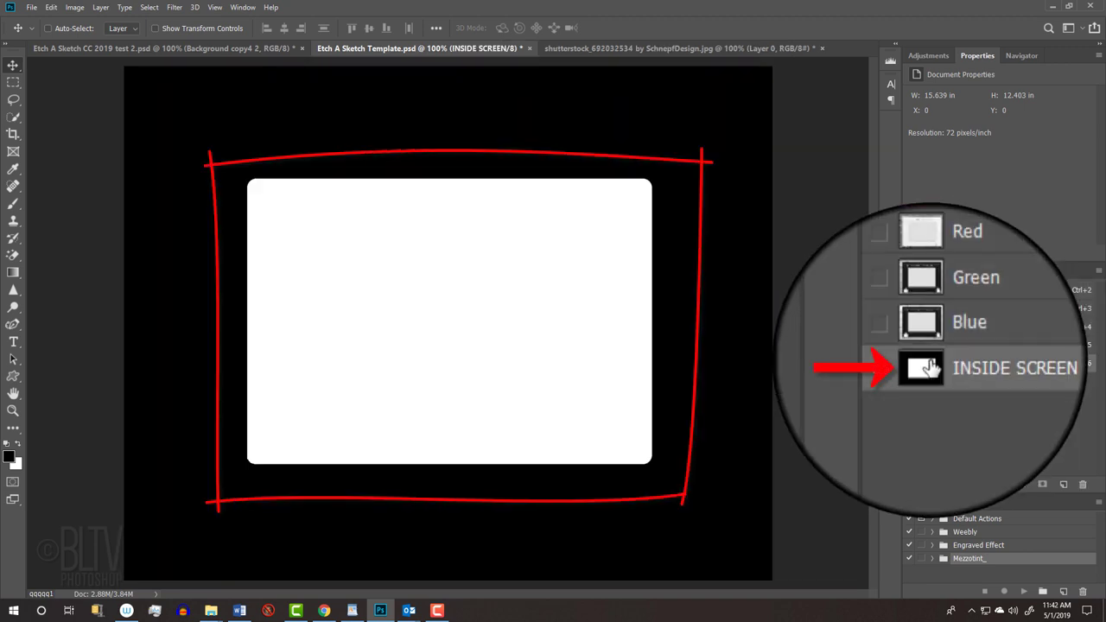
left_click(926, 293)
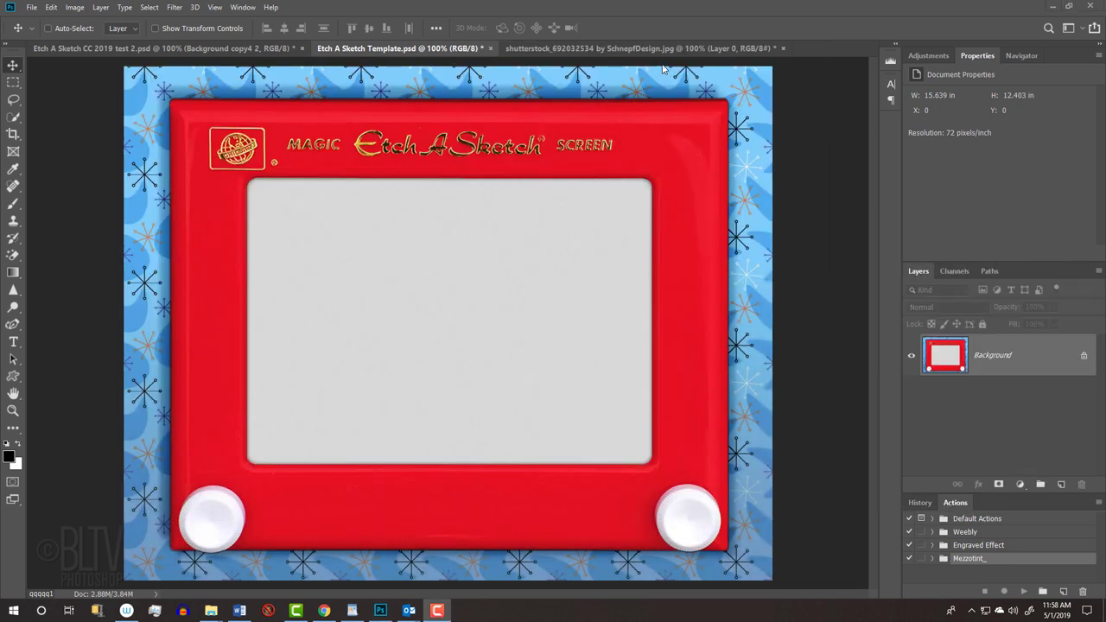
Convert the Capitol photo's locked Background layer into a smart object named Layer 0.
left_click(653, 49)
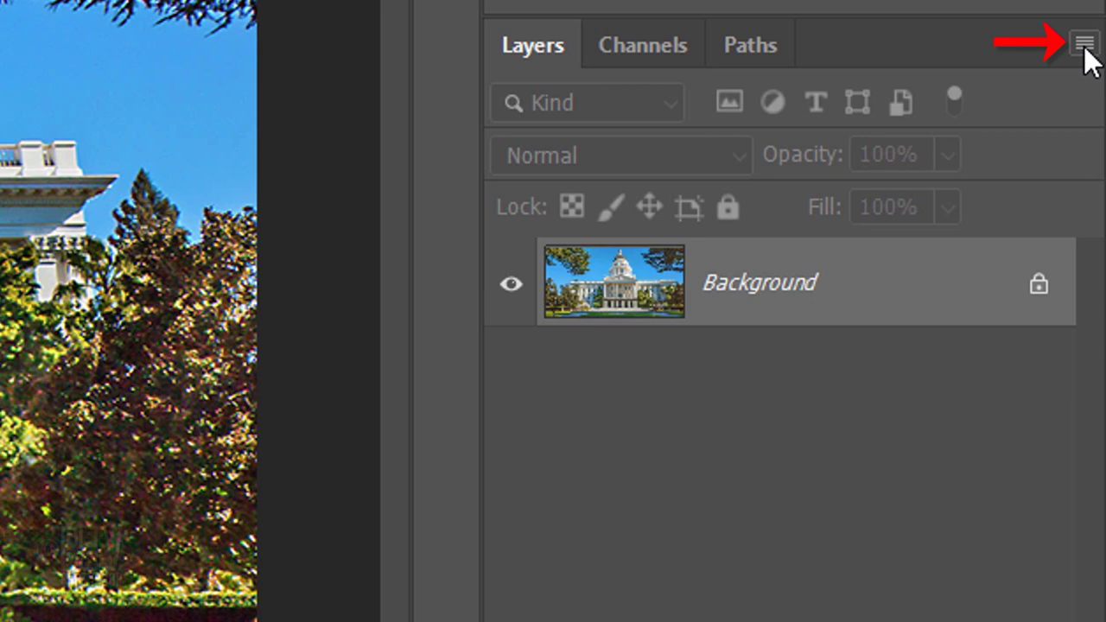
left_click(1084, 45)
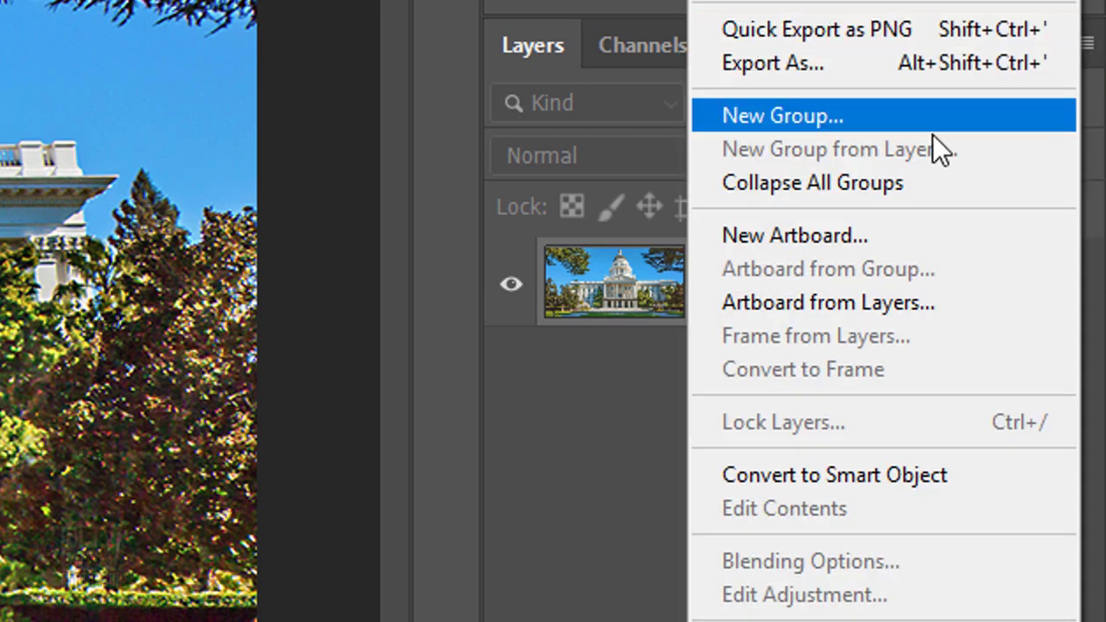
left_click(800, 480)
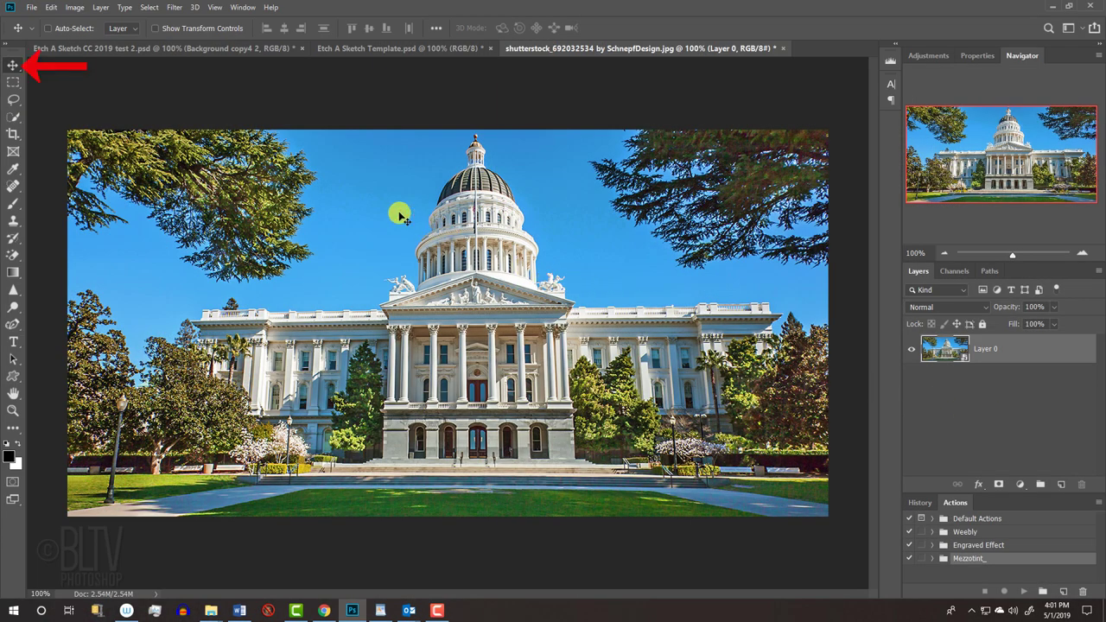
Drag the Capitol photo into the Etch A Sketch template, where it becomes Layer 1.
mouse_move(400, 216)
left_mouse_down()
mouse_move(406, 48)
mouse_move(430, 323)
left_mouse_up()
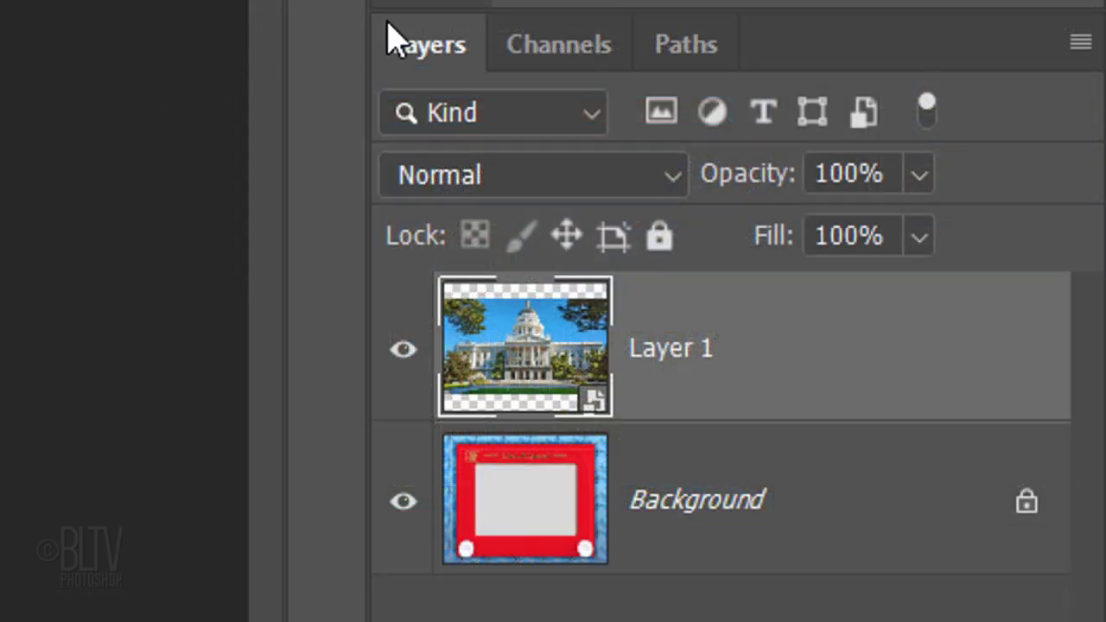
Load the INSIDE SCREEN channel as a selection, mask Layer 1 with it, and unlink the mask.
left_click(956, 274)
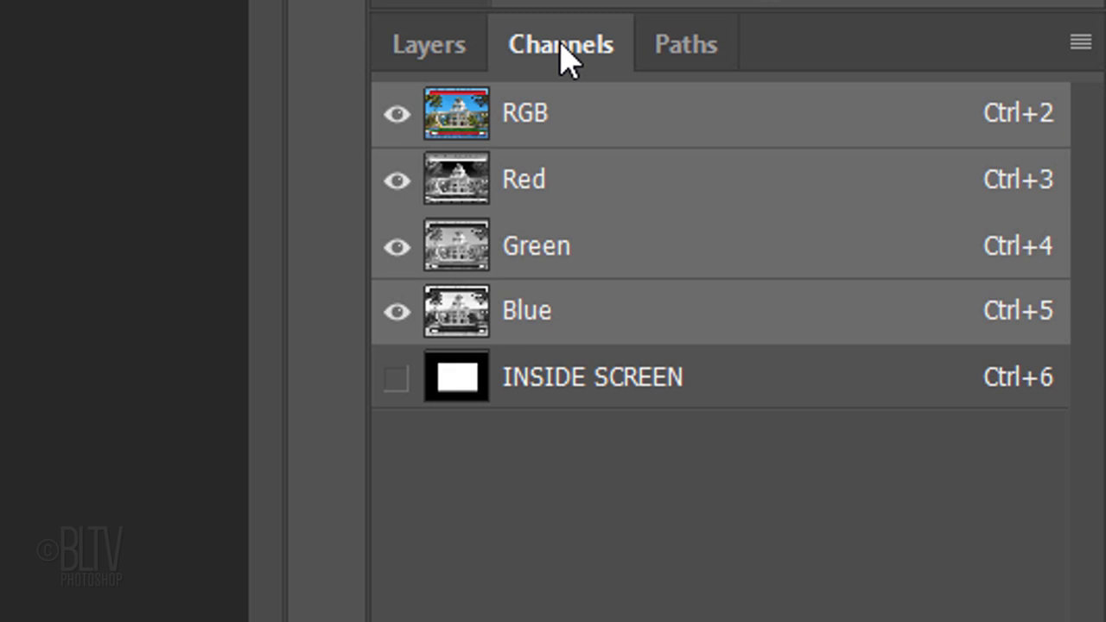
key("ctrl")
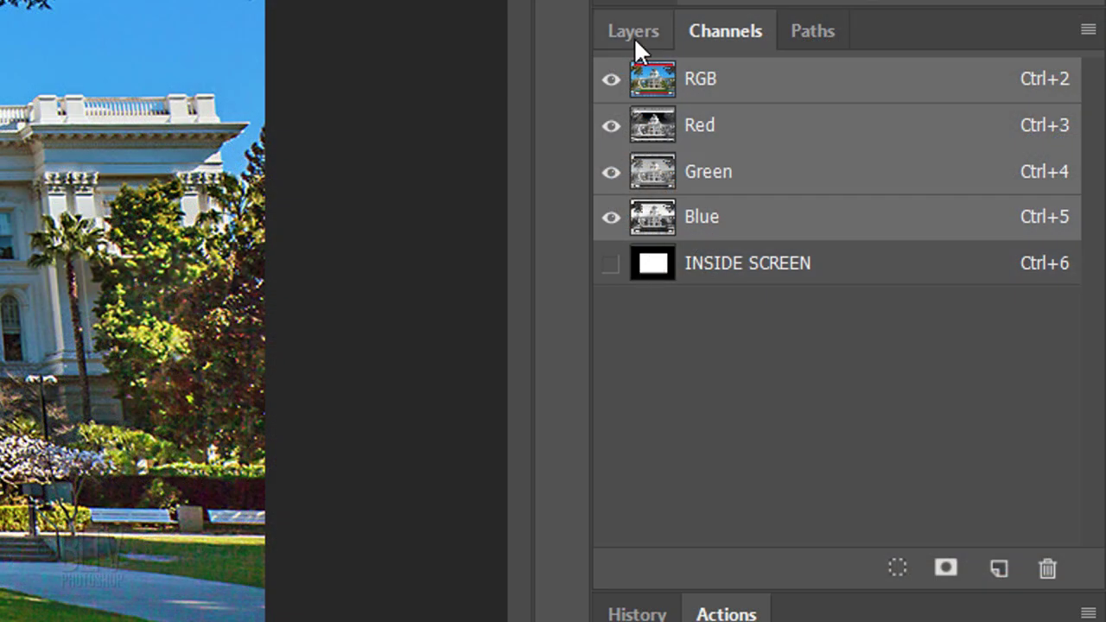
left_click(633, 33)
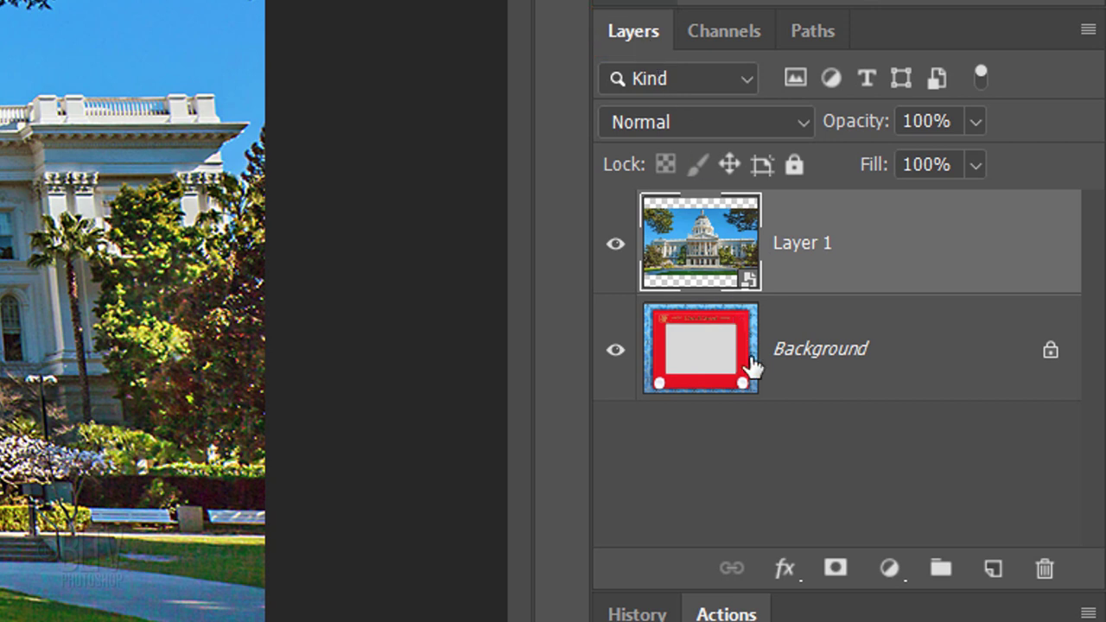
left_click(834, 569)
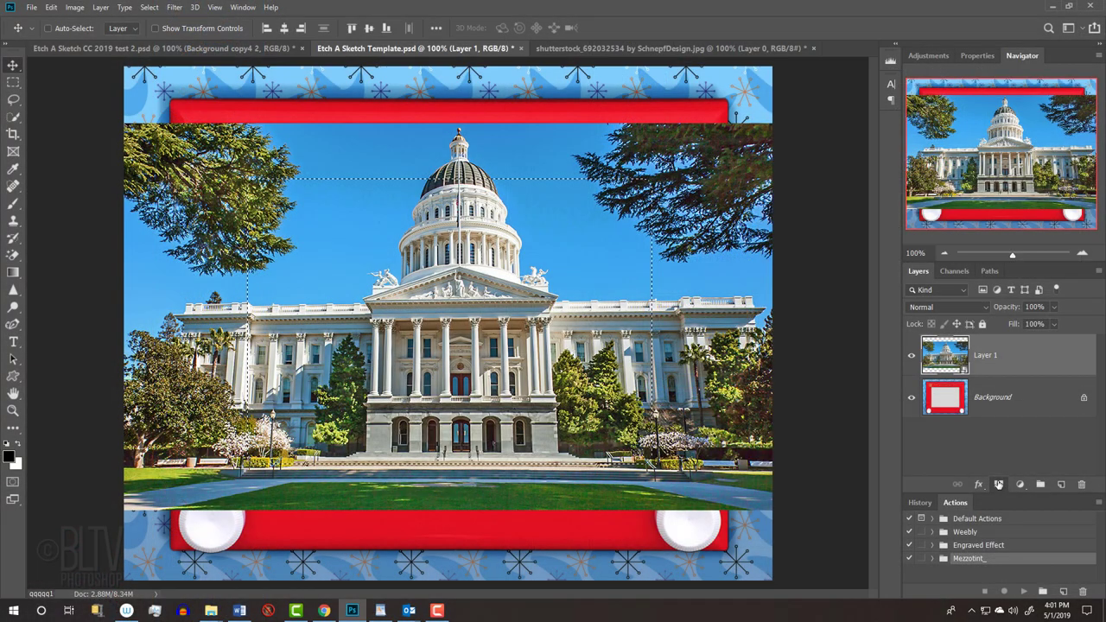
left_click(998, 485)
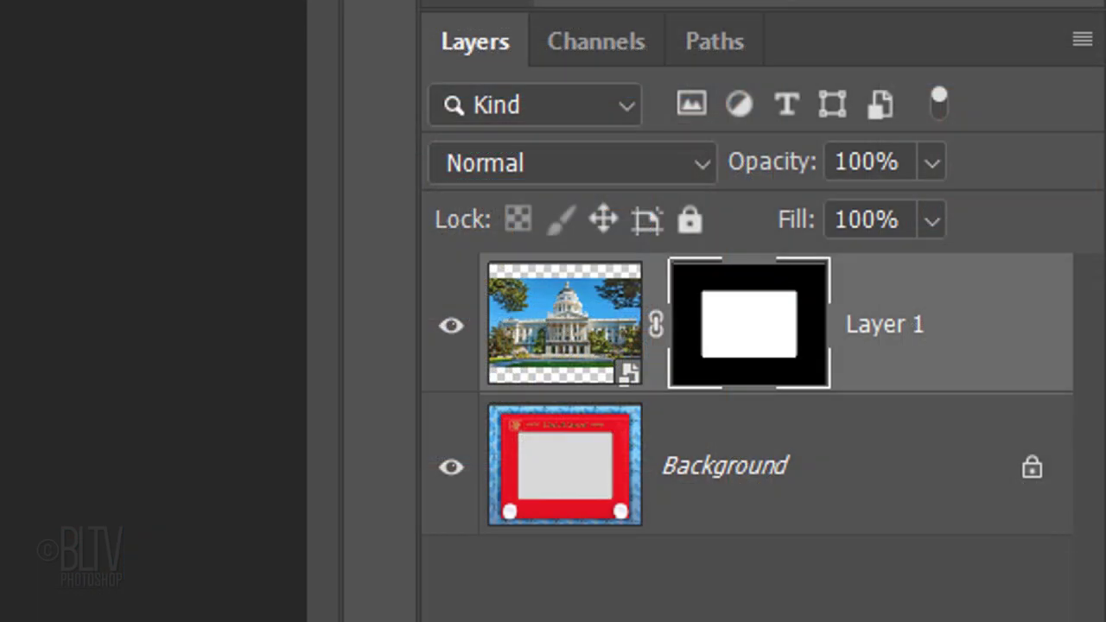
left_click(655, 321)
Scale the Capitol photo to 76.70% around its centre and nudge it down within the screen.
left_click(546, 327)
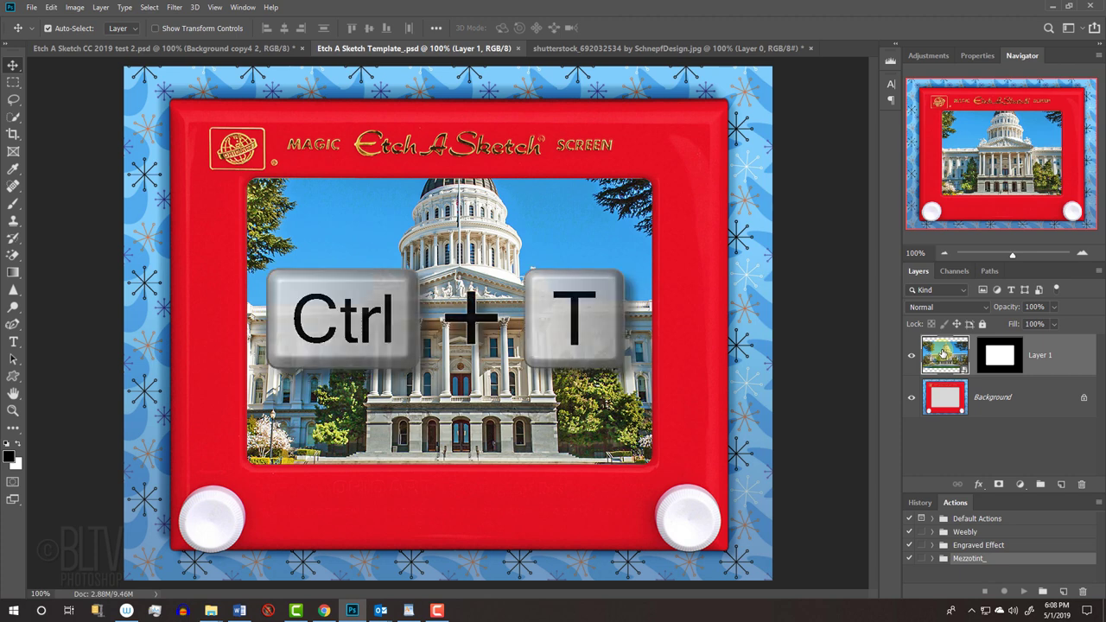
key("ctrl+t")
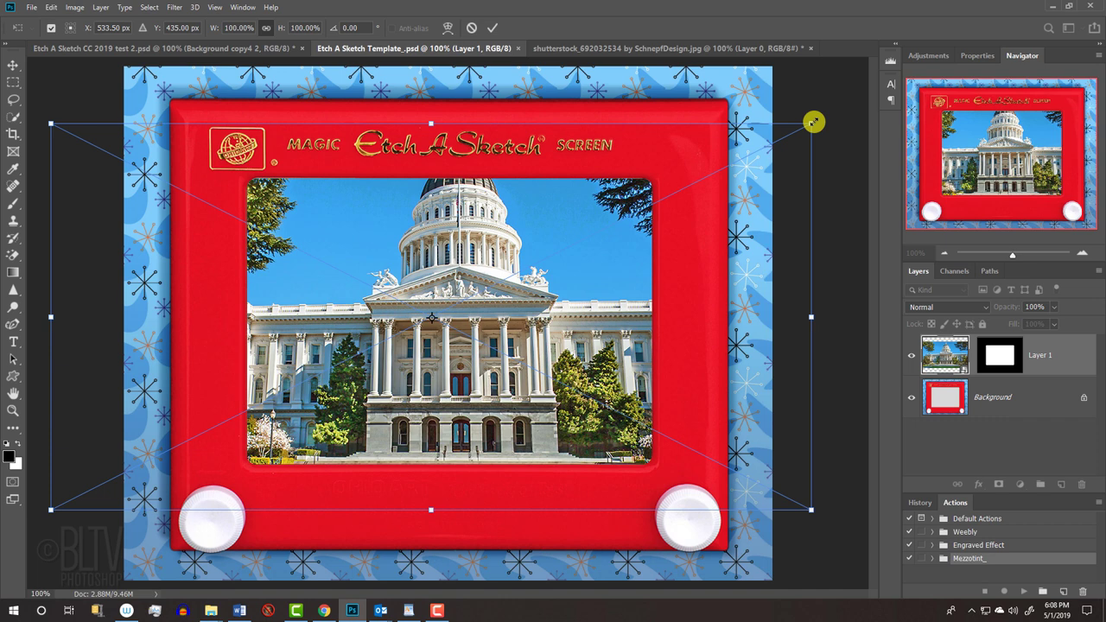
left_click_drag(813, 122, 814, 122)
key("alt+shift")
left_click_drag(814, 122, 742, 203)
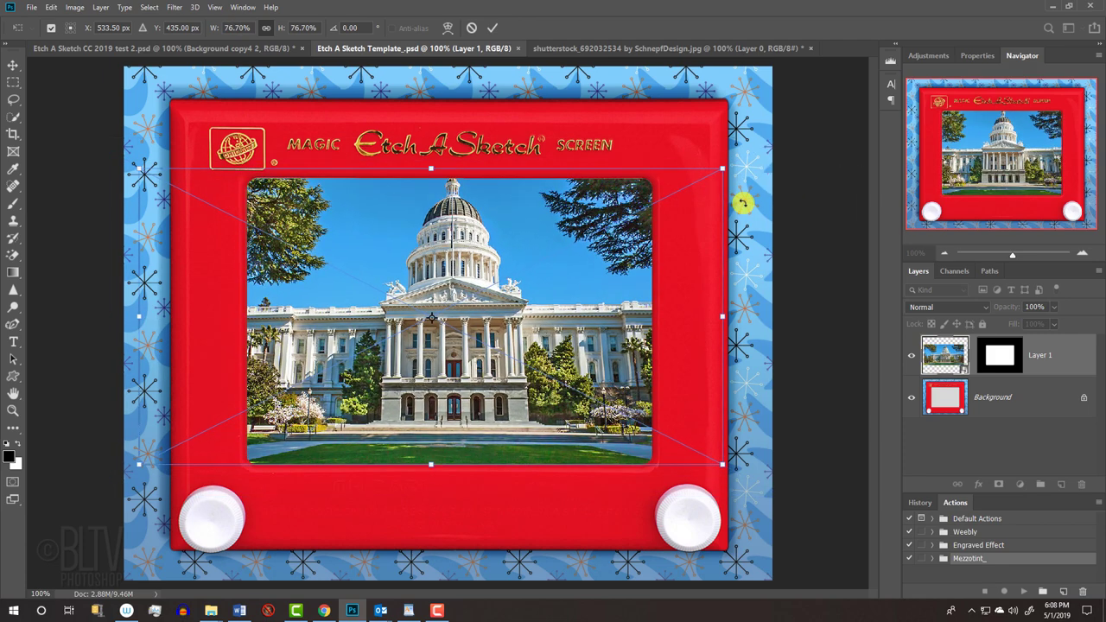
key("alt")
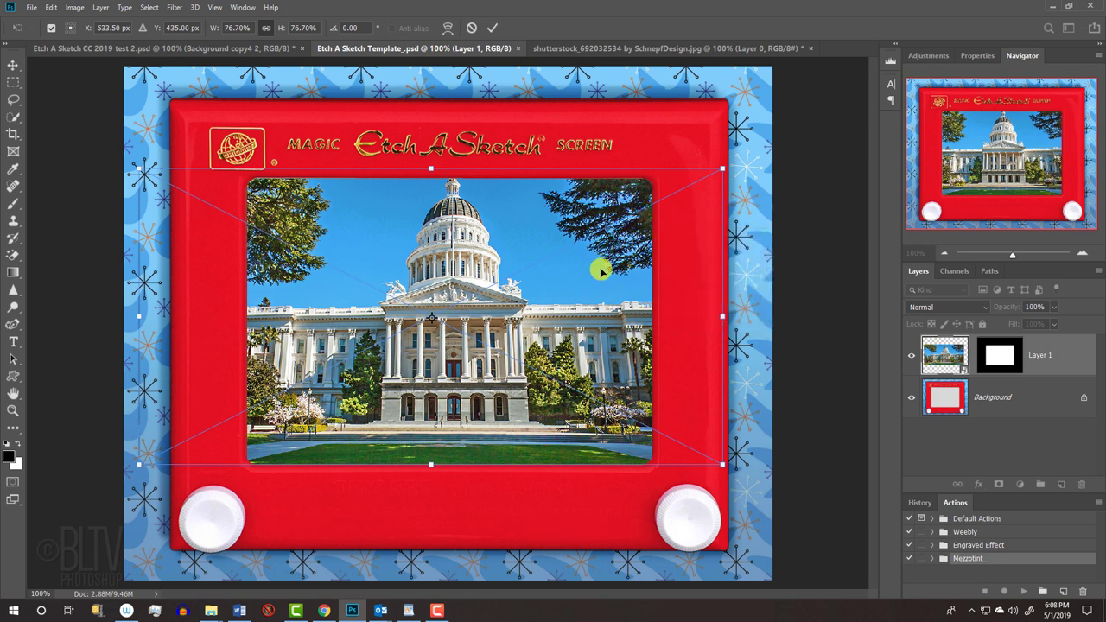
left_click_drag(601, 270, 601, 276)
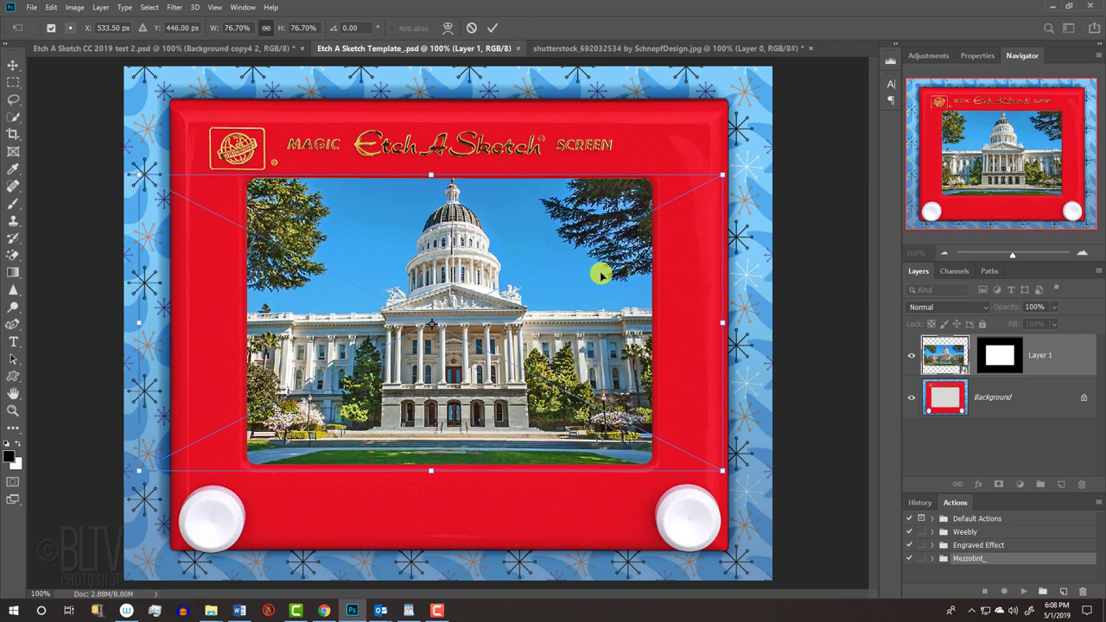
key("Return")
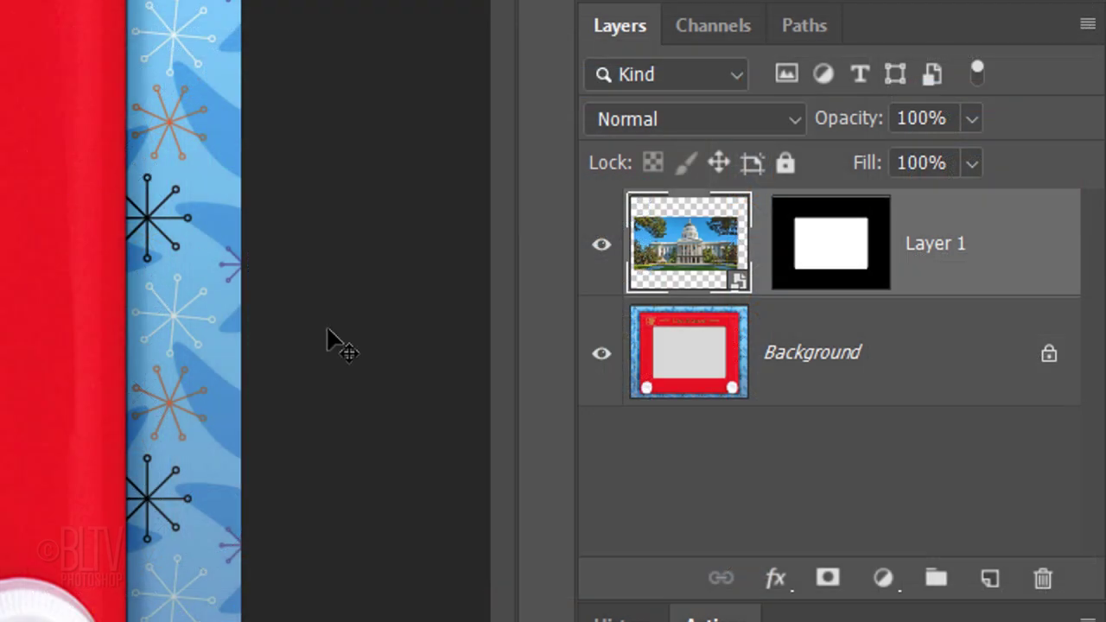
Add a Black & White adjustment layer clipped to Layer 1 so only the photo turns grey.
left_click(882, 579)
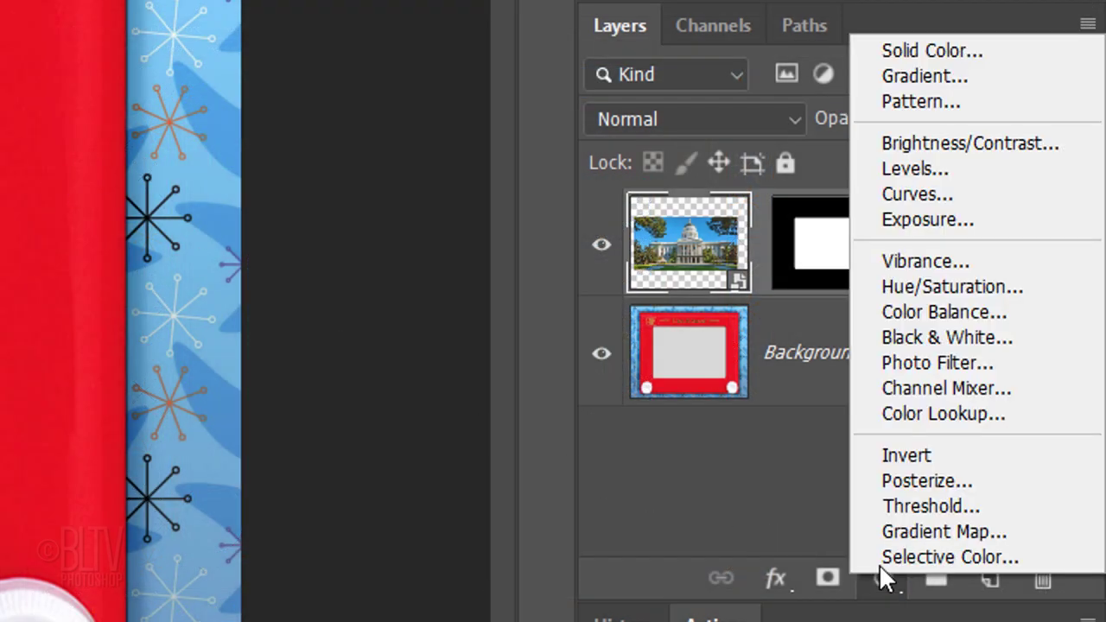
left_click(926, 332)
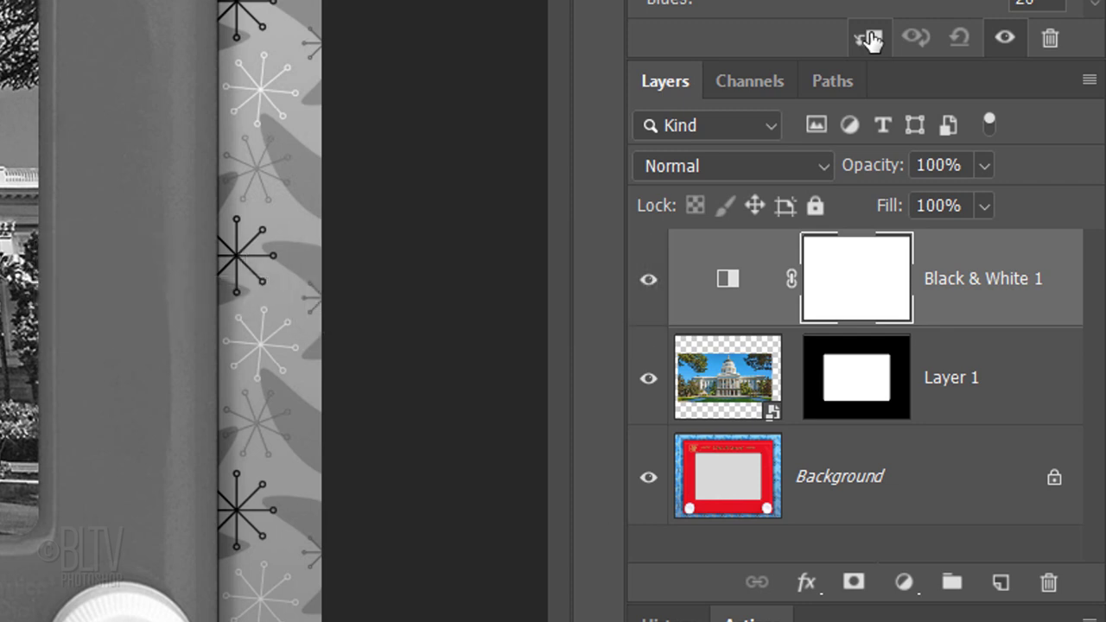
left_click(870, 39)
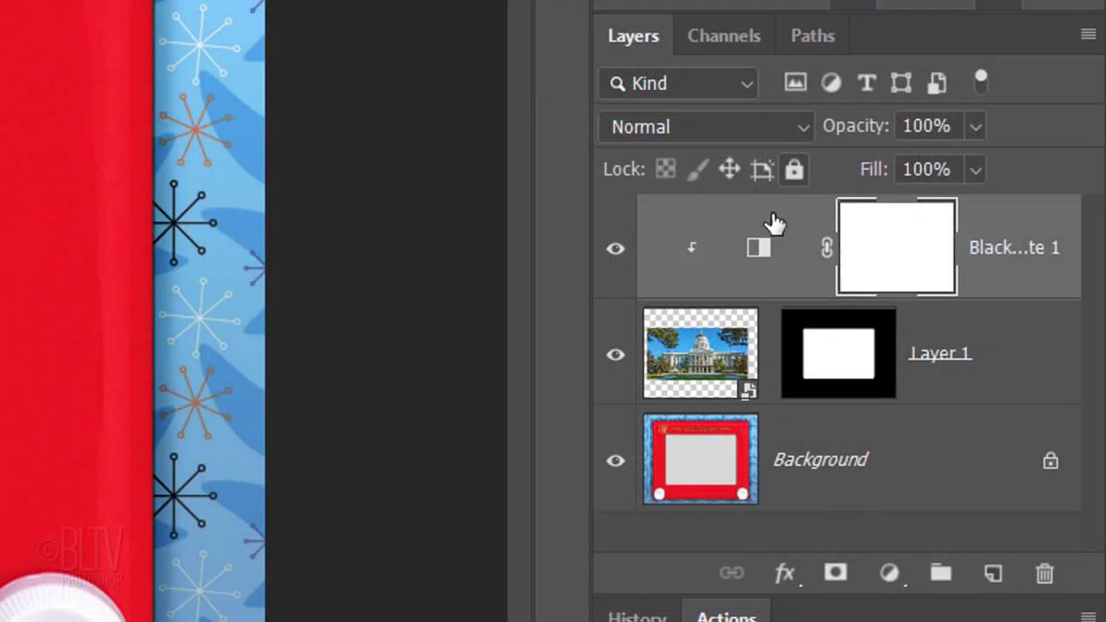
Apply a Mosaic pixelate filter with cell size 4 to Layer 1, then Stylize > Find Edges.
left_click(713, 358)
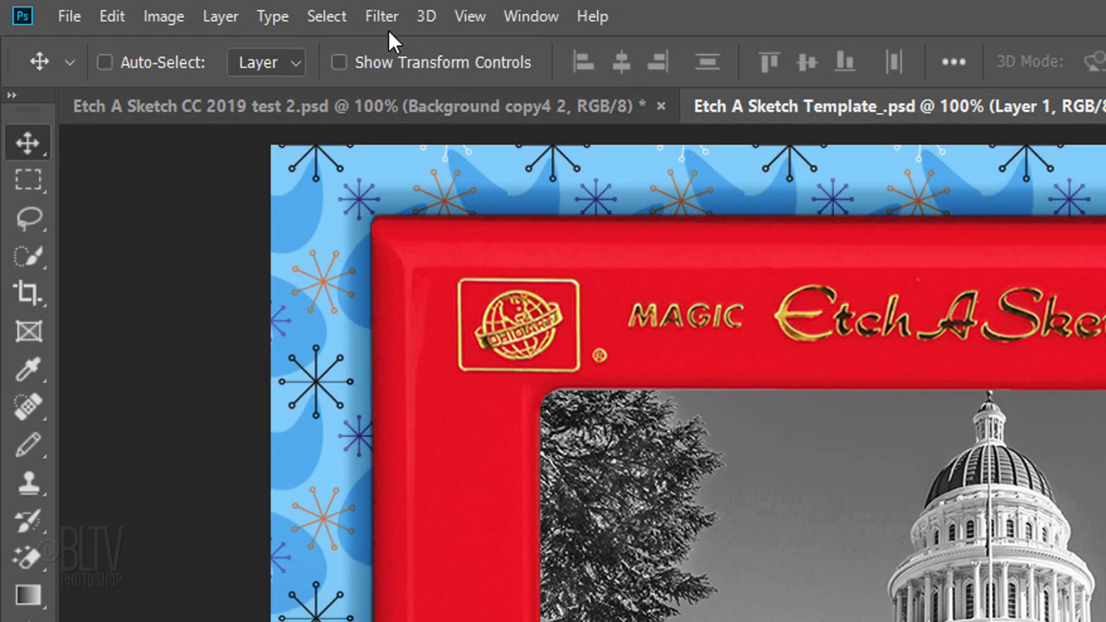
left_click(386, 24)
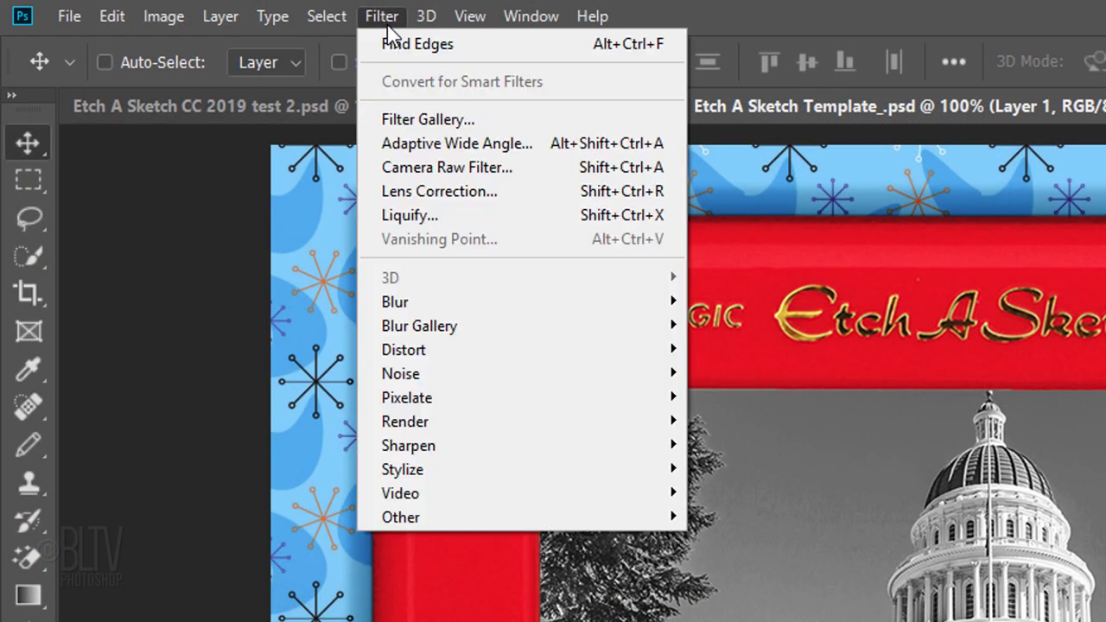
mouse_move(413, 399)
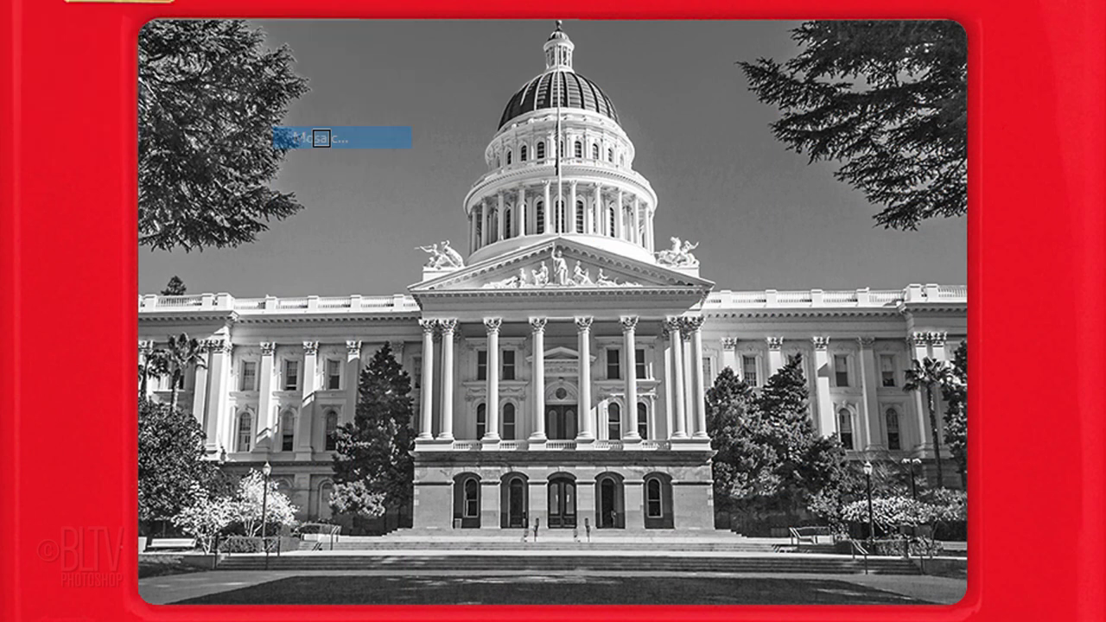
left_click(732, 516)
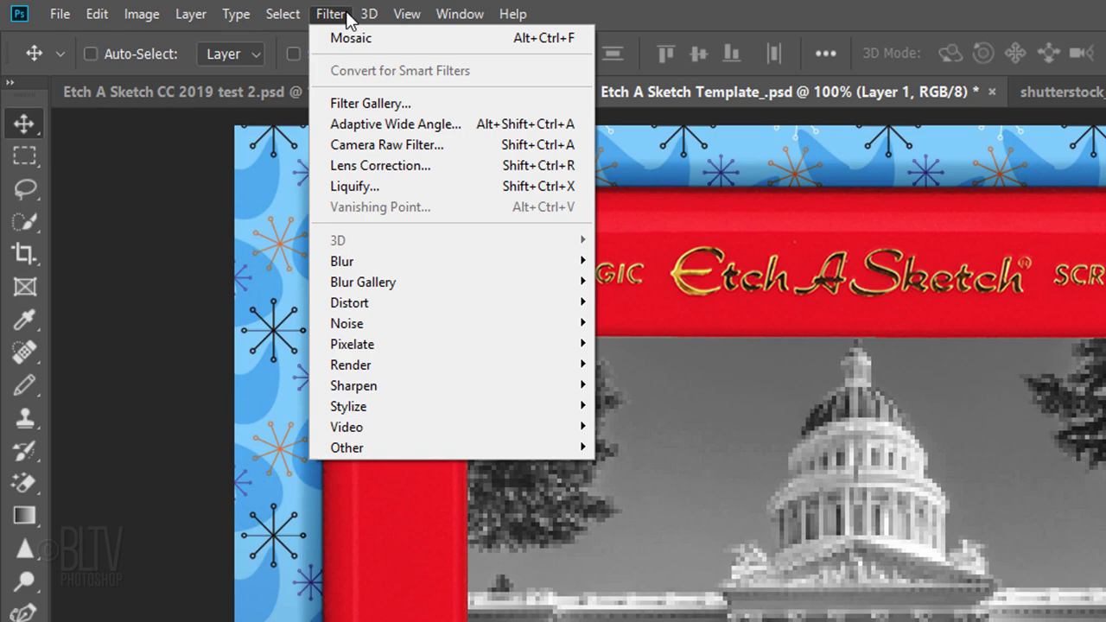
mouse_move(343, 406)
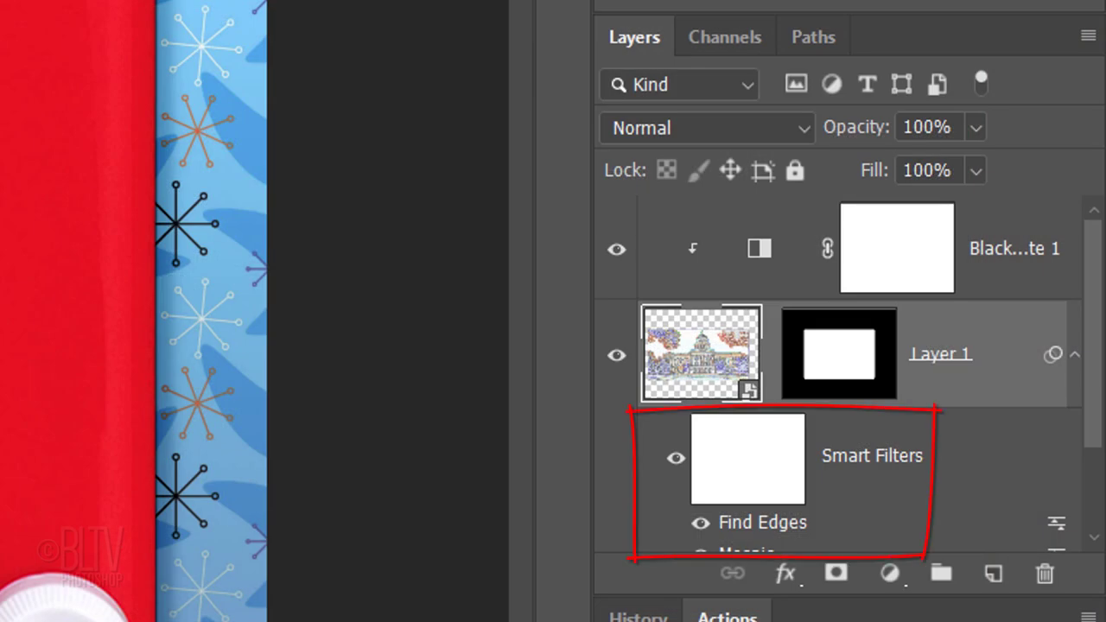
Set Layer 1's blend mode to Multiply and its opacity to 80%.
left_click(1068, 355)
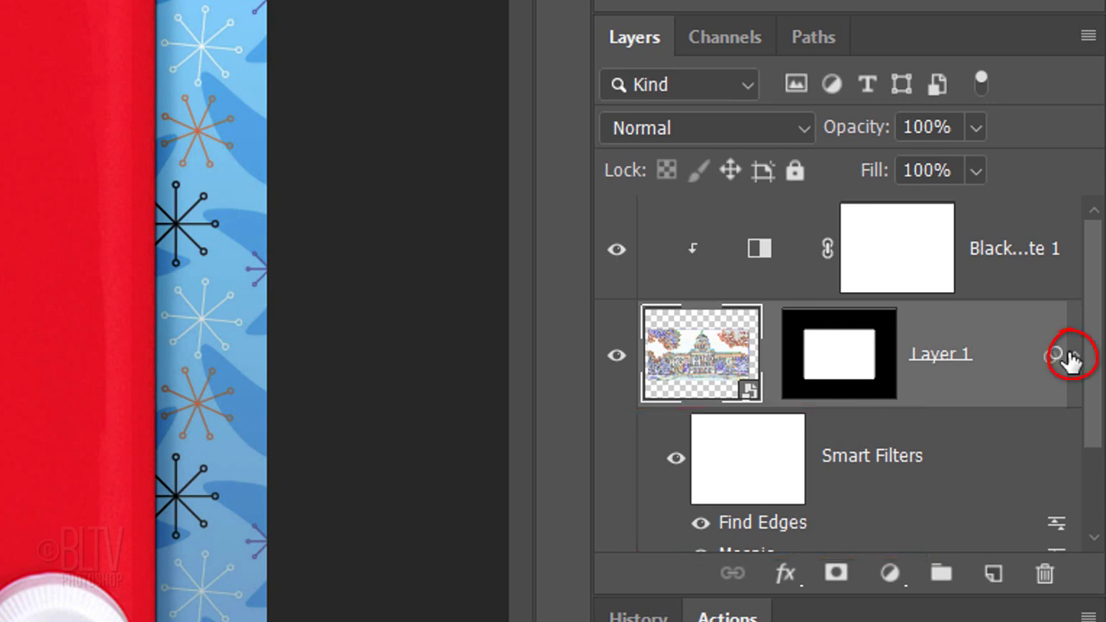
left_click(665, 132)
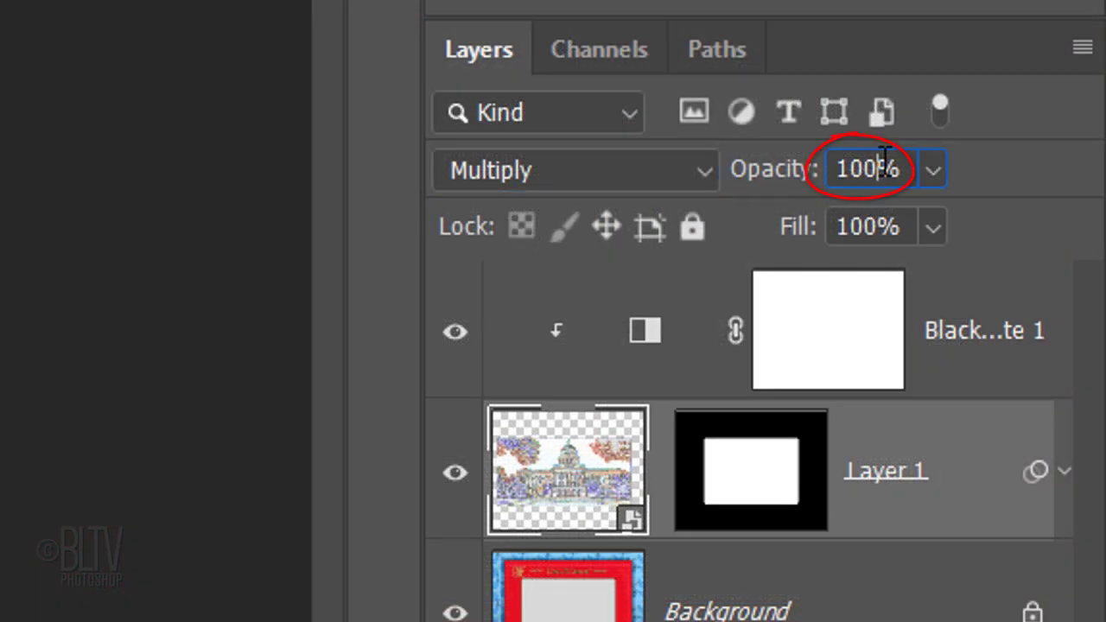
type("80")
key("Return")
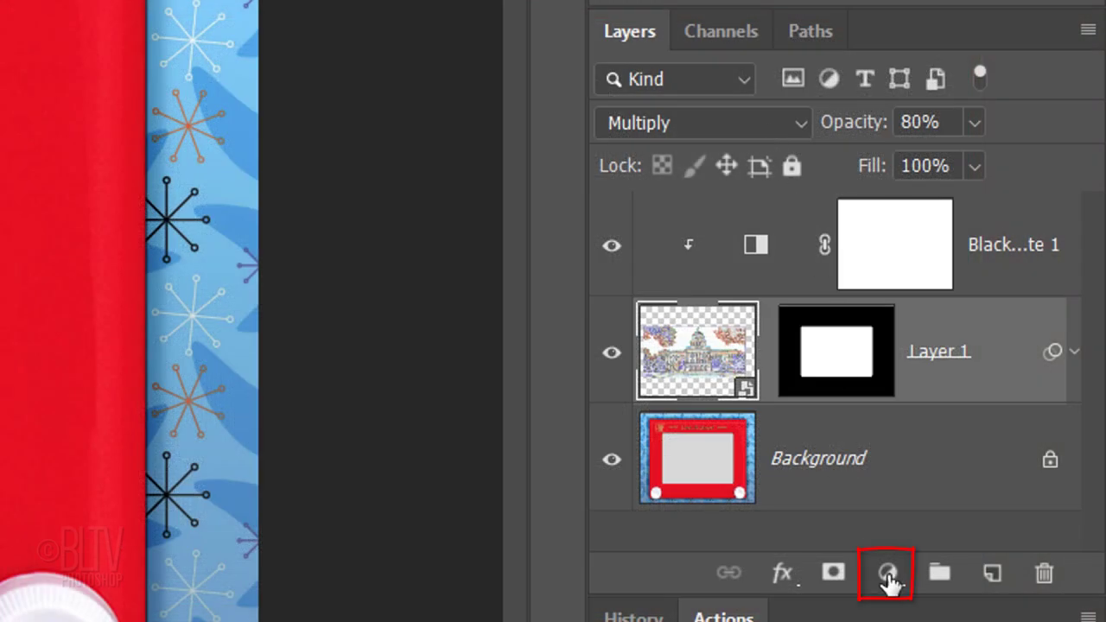
Add a Levels adjustment with black, midtone and white input levels of 8, 1.17 and 226.
left_click(888, 577)
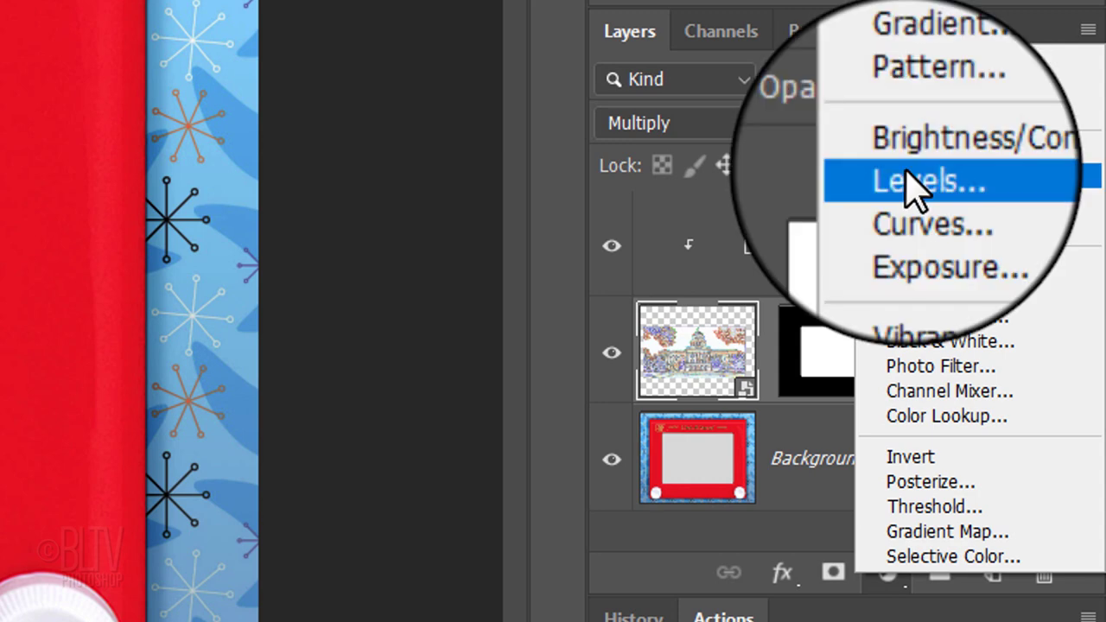
left_click(910, 178)
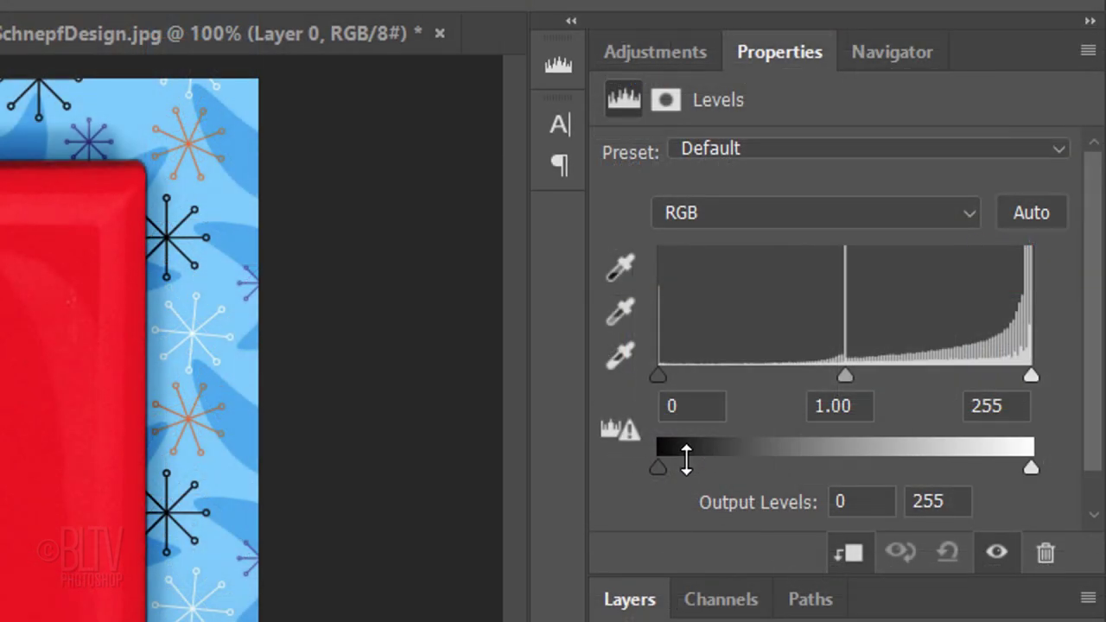
left_click(672, 406)
type("8")
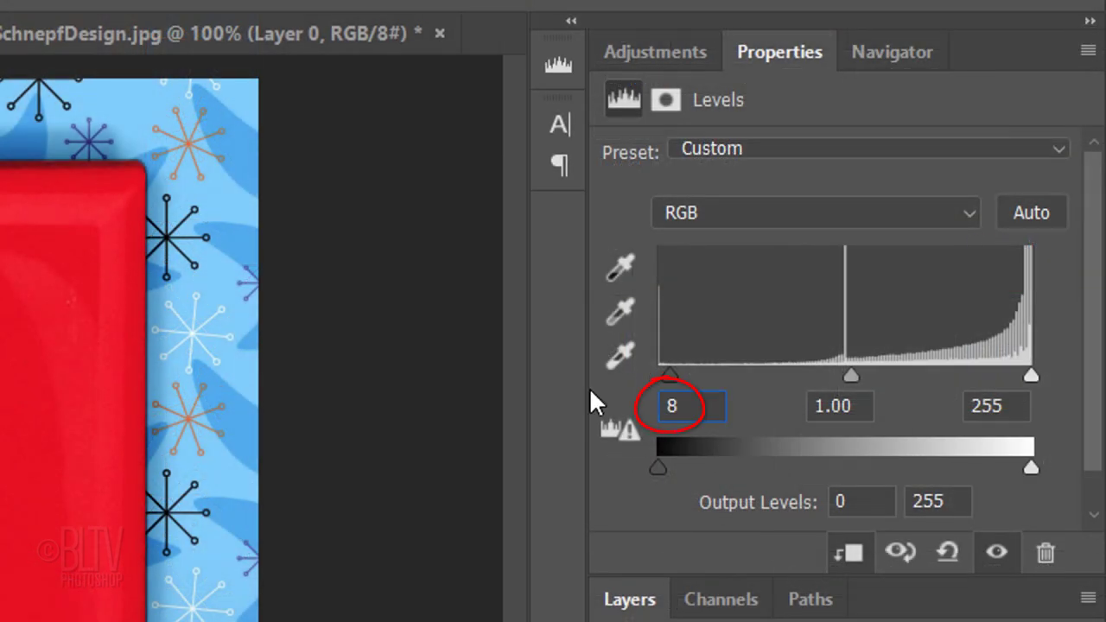
key("Tab")
type("1.17")
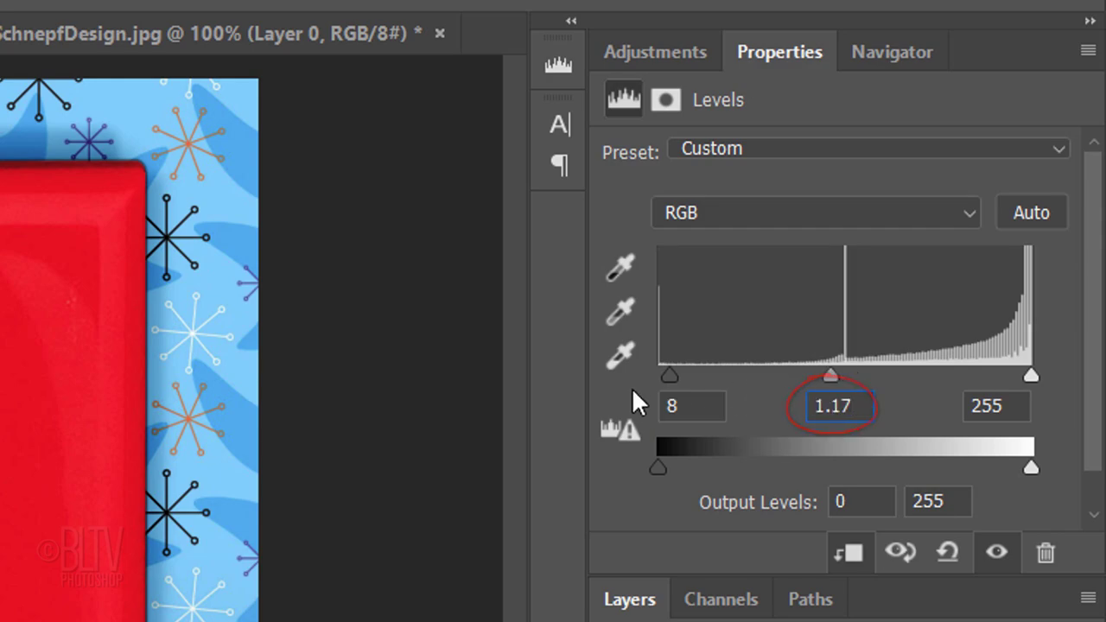
key("Tab")
type("226")
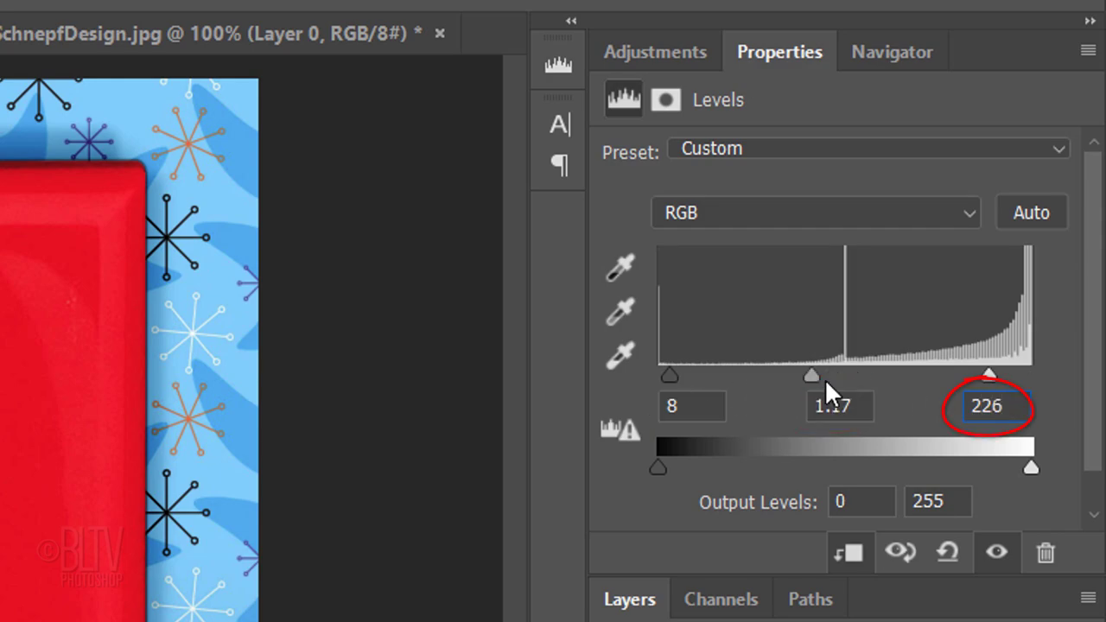